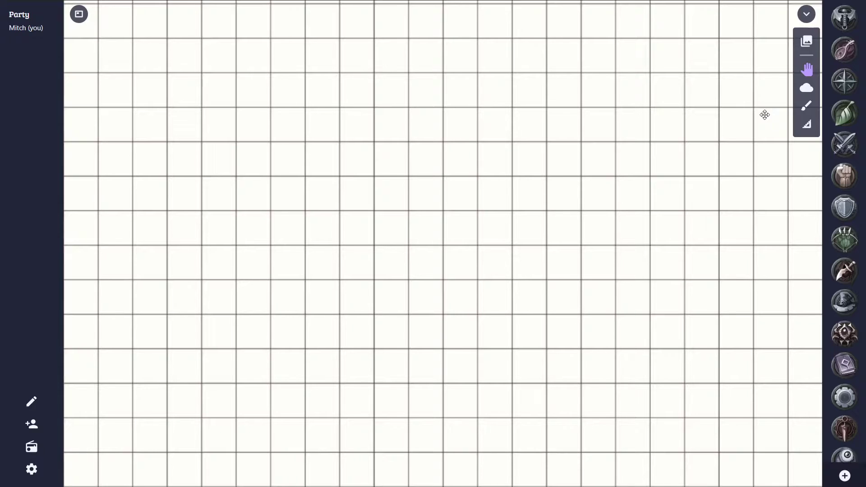
# - Draw a red freehand arrow and an open circle near the map's upper edge, with a filled freeform blob beside them
pyautogui.click(807, 105)
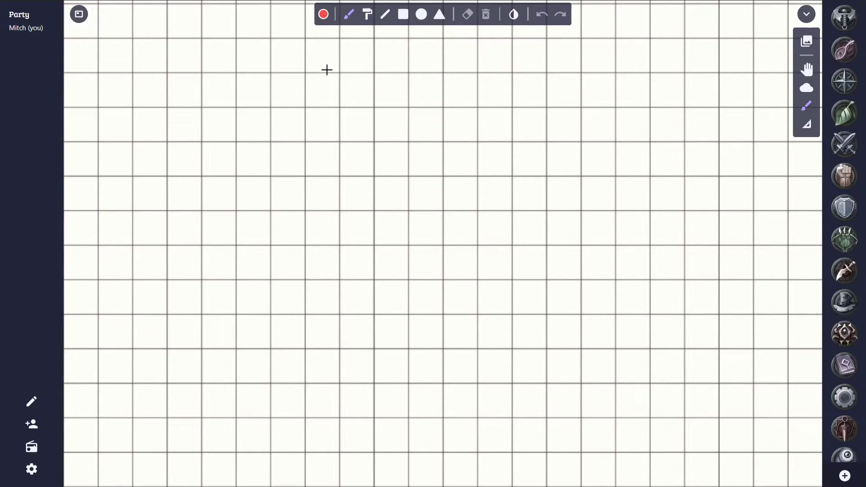
pyautogui.moveTo(320, 71)
pyautogui.mouseDown()
pyautogui.moveTo(288, 107)
pyautogui.moveTo(273, 145)
pyautogui.moveTo(296, 145)
pyautogui.mouseUp()
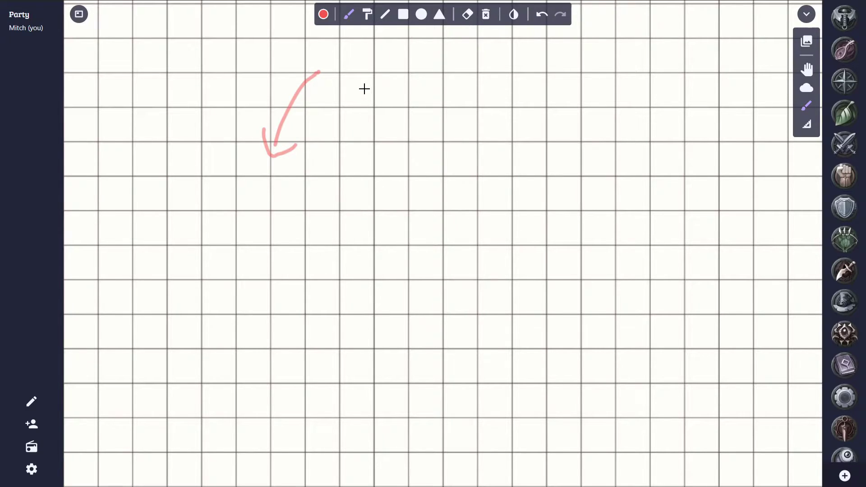
pyautogui.moveTo(365, 89)
pyautogui.mouseDown()
pyautogui.moveTo(400, 123)
pyautogui.moveTo(381, 99)
pyautogui.mouseUp()
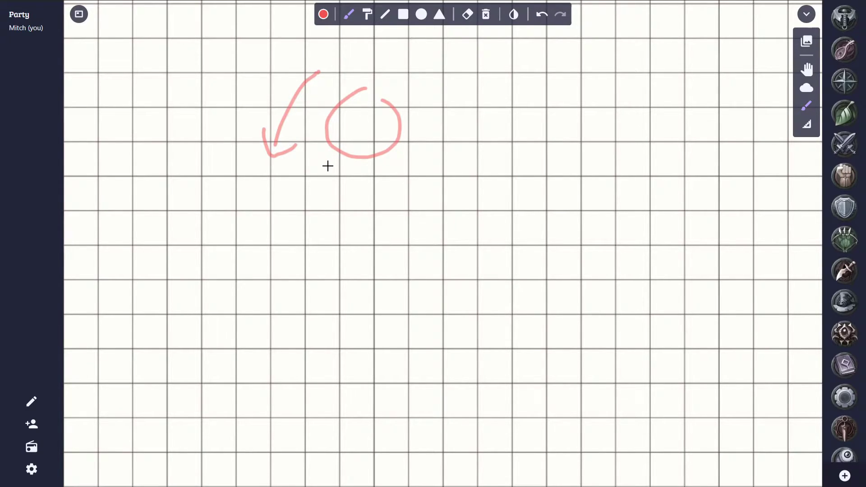
pyautogui.click(368, 16)
pyautogui.moveTo(438, 73)
pyautogui.mouseDown()
pyautogui.moveTo(418, 155)
pyautogui.moveTo(526, 182)
pyautogui.moveTo(520, 93)
pyautogui.moveTo(476, 79)
pyautogui.moveTo(463, 63)
pyautogui.mouseUp()
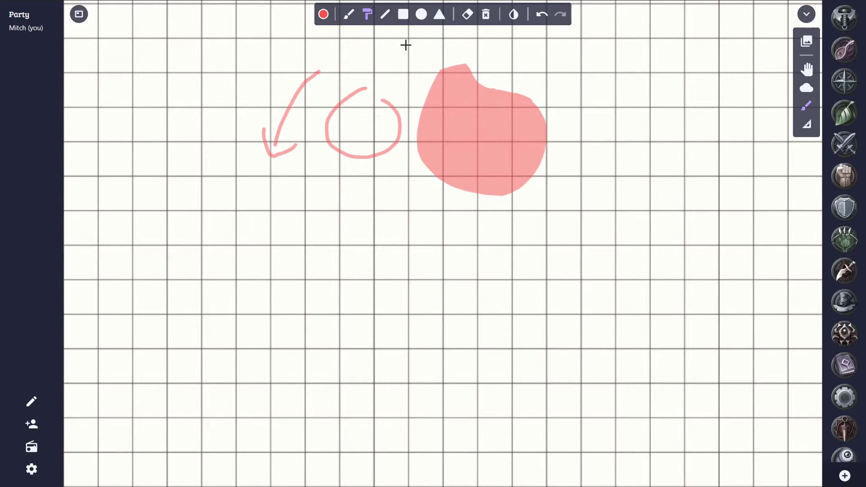
# - Draw red straight lines beside the blob: a short diagonal and a connected L-shaped outline that follows the grid
pyautogui.click(386, 15)
pyautogui.moveTo(547, 72)
pyautogui.mouseDown()
pyautogui.moveTo(613, 141)
pyautogui.moveTo(611, 103)
pyautogui.moveTo(578, 107)
pyautogui.moveTo(580, 72)
pyautogui.moveTo(581, 100)
pyautogui.moveTo(617, 107)
pyautogui.moveTo(613, 37)
pyautogui.moveTo(548, 40)
pyautogui.moveTo(590, 38)
pyautogui.moveTo(618, 6)
pyautogui.moveTo(614, 40)
pyautogui.moveTo(649, 69)
pyautogui.moveTo(649, 177)
pyautogui.mouseUp()
pyautogui.moveTo(649, 177); pyautogui.dragTo(720, 176)
pyautogui.moveTo(721, 177); pyautogui.dragTo(721, 141)
pyautogui.moveTo(720, 141)
pyautogui.mouseDown()
pyautogui.moveTo(684, 141)
pyautogui.moveTo(685, 107)
pyautogui.mouseUp()
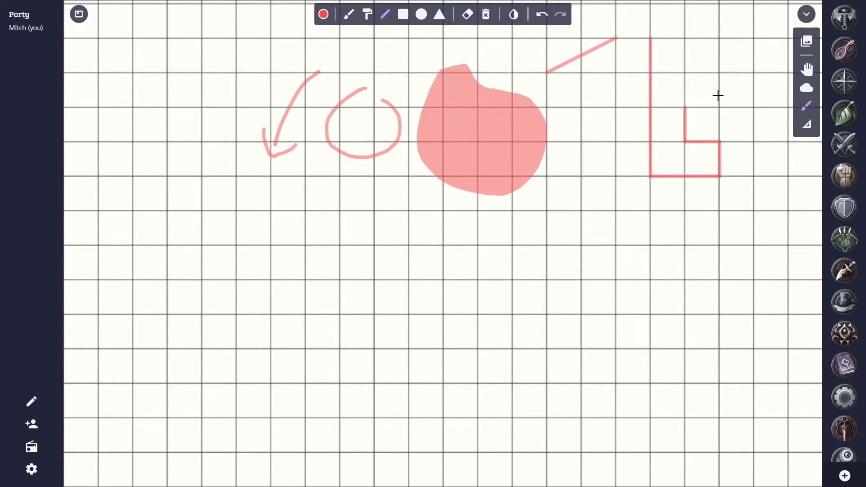
# - Add filled red shapes: a 3-by-3-cell square, a circle with a 3-cell radius, and a triangle over the L-shaped outline
pyautogui.click(403, 14)
pyautogui.moveTo(274, 211); pyautogui.dragTo(371, 309)
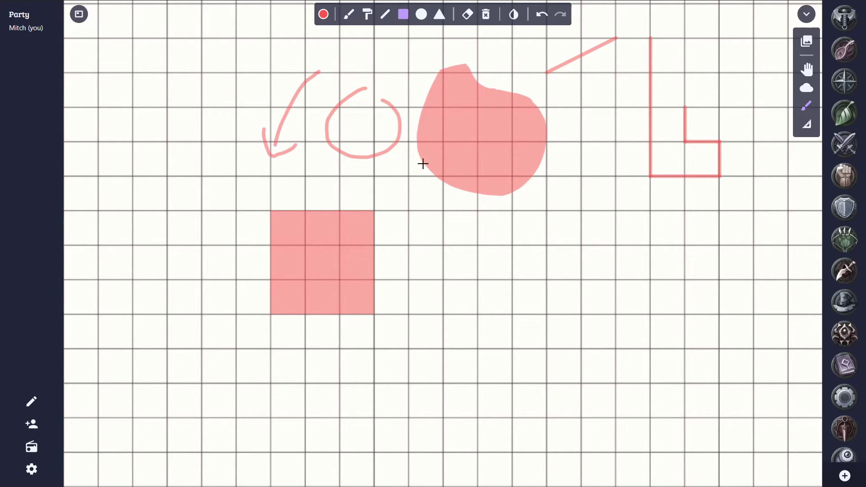
pyautogui.click(421, 14)
pyautogui.moveTo(478, 245); pyautogui.dragTo(375, 245)
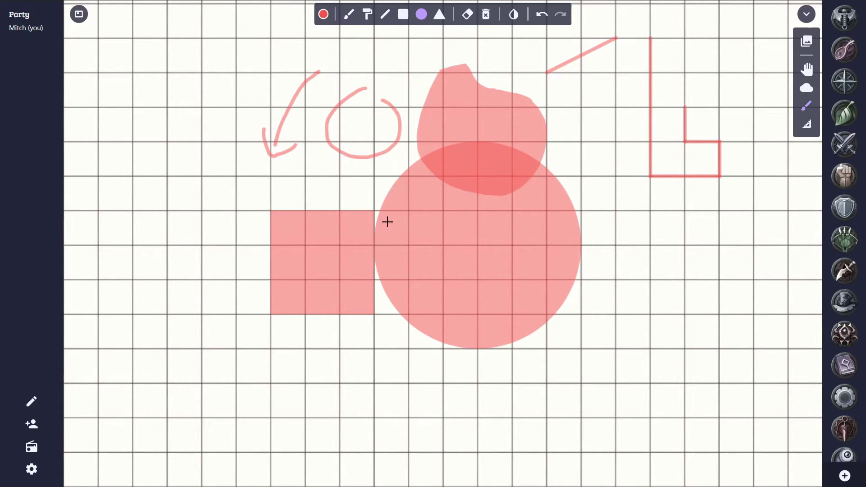
pyautogui.click(440, 14)
pyautogui.moveTo(616, 246); pyautogui.dragTo(719, 107)
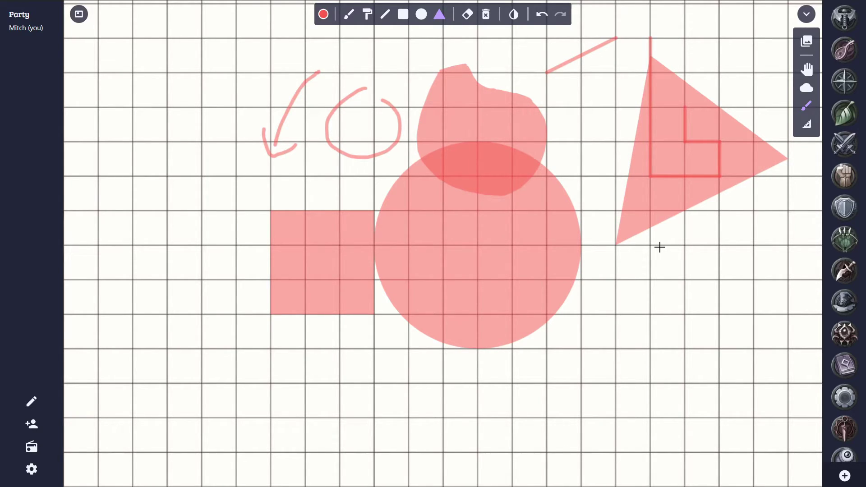
# - Change the drawing colour to green and draw a circle with a 4-cell radius below the triangle
pyautogui.click(323, 16)
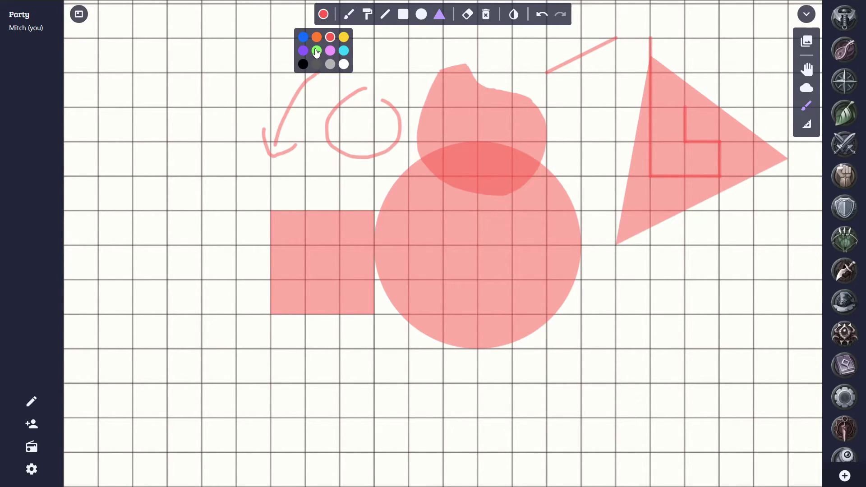
pyautogui.click(316, 52)
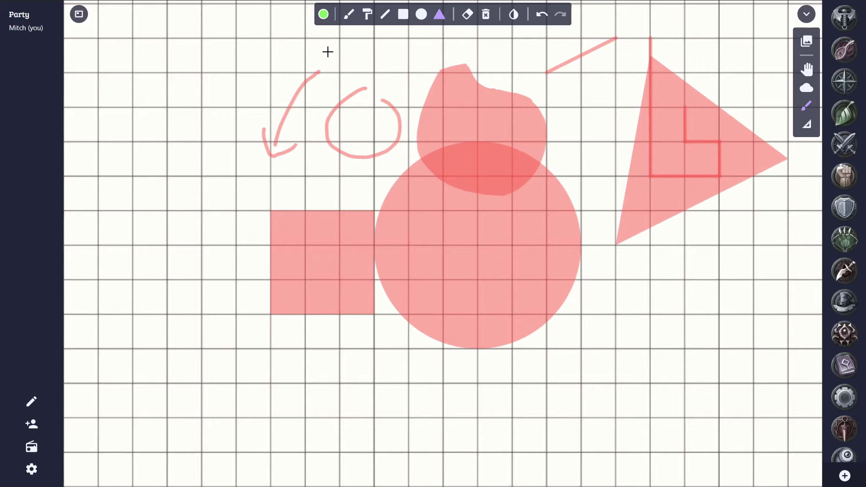
pyautogui.click(422, 20)
pyautogui.moveTo(720, 314); pyautogui.dragTo(583, 317)
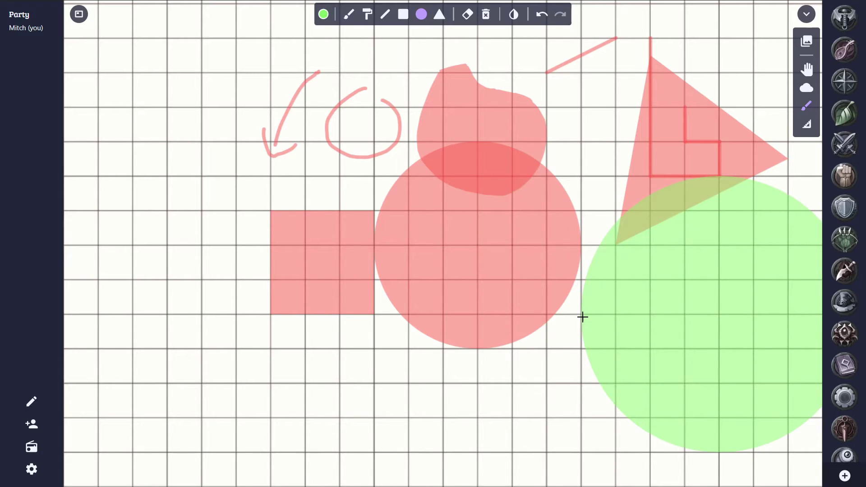
# - Turn off blending and draw an opaque green circle with a 3-cell radius overlapping the red square
pyautogui.click(515, 15)
pyautogui.click(515, 17)
pyautogui.moveTo(236, 280); pyautogui.dragTo(133, 282)
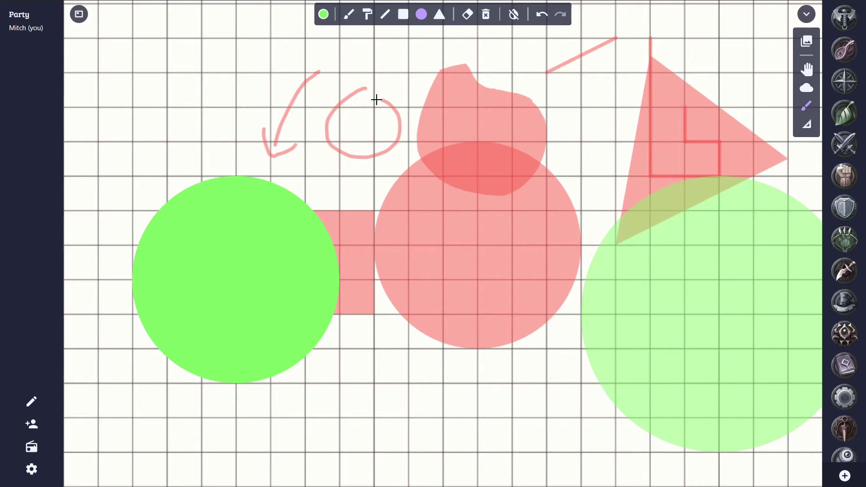
# - Turn blending back on and brush a green freehand spiral above the opaque green circle
pyautogui.click(513, 14)
pyautogui.click(348, 18)
pyautogui.moveTo(241, 63)
pyautogui.mouseDown()
pyautogui.moveTo(222, 120)
pyautogui.moveTo(198, 107)
pyautogui.moveTo(195, 120)
pyautogui.mouseUp()
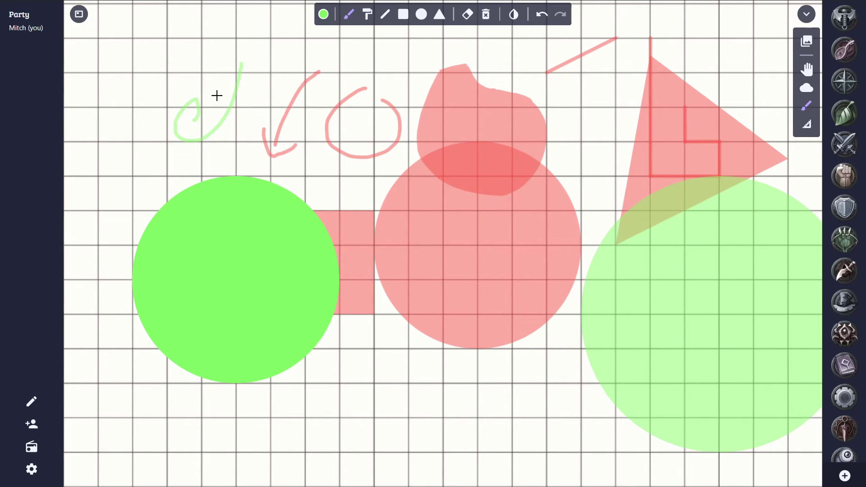
# - Erase the triangle, the upright lines of the L outline, the blob, the open circle, the arrow shaft and the green spiral
pyautogui.click(468, 15)
pyautogui.click(679, 125)
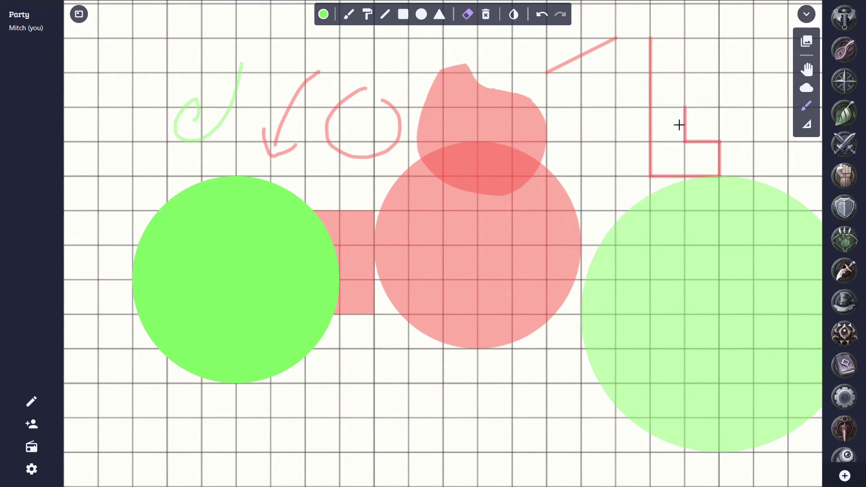
pyautogui.moveTo(679, 125)
pyautogui.mouseDown()
pyautogui.moveTo(702, 122)
pyautogui.moveTo(202, 113)
pyautogui.mouseUp()
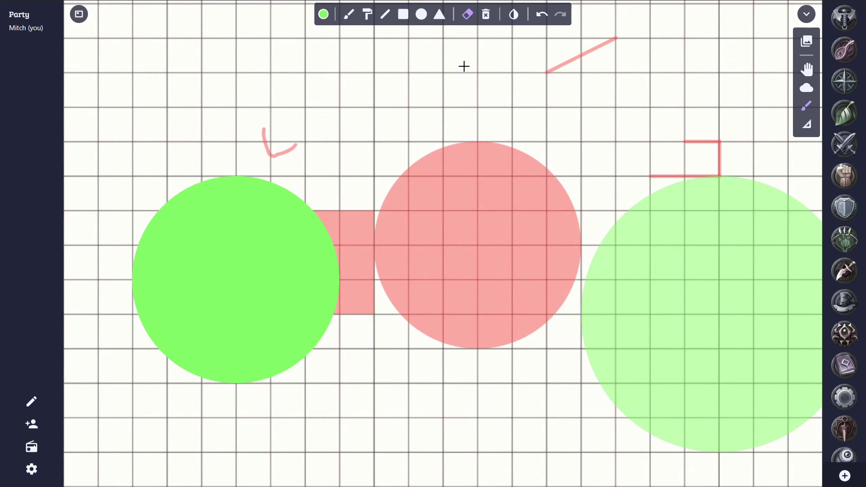
# - Erase all remaining drawings from the map, testing undo and redo on the deletion
pyautogui.click(487, 15)
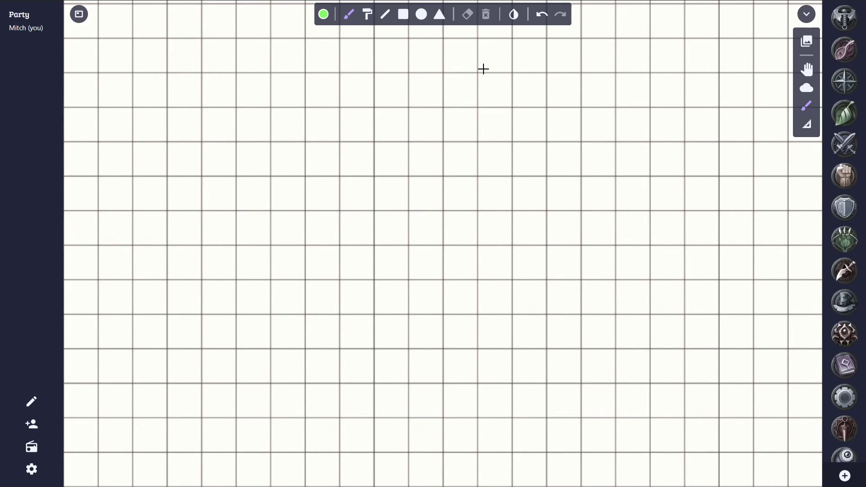
pyautogui.click(542, 16)
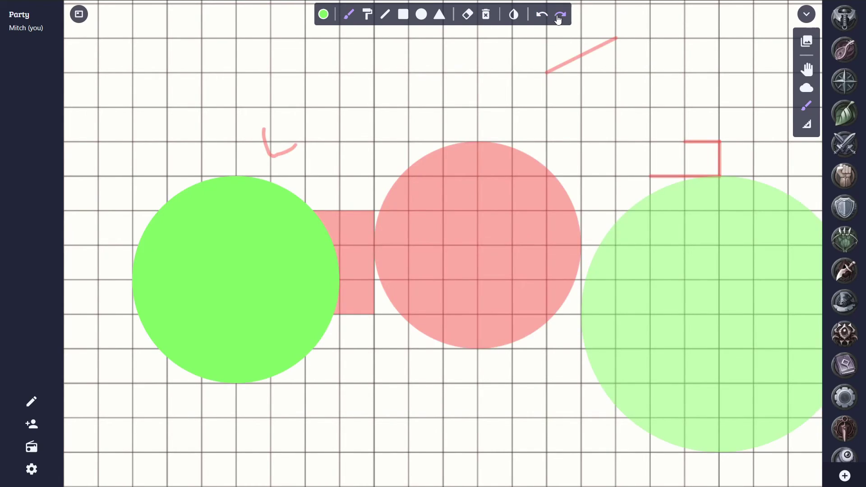
pyautogui.click(560, 15)
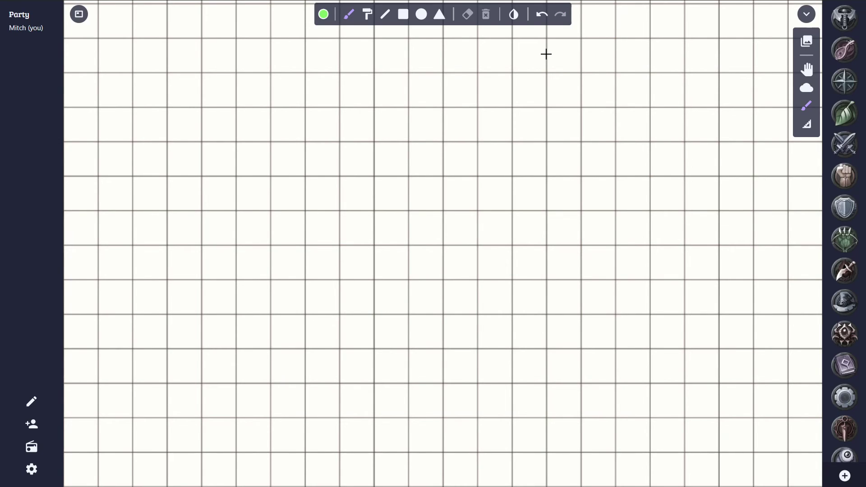
# - Undo the last two drawing deletions and redo both
pyautogui.hotkey('ctrl', 'z')
pyautogui.hotkey('ctrl', 'z')
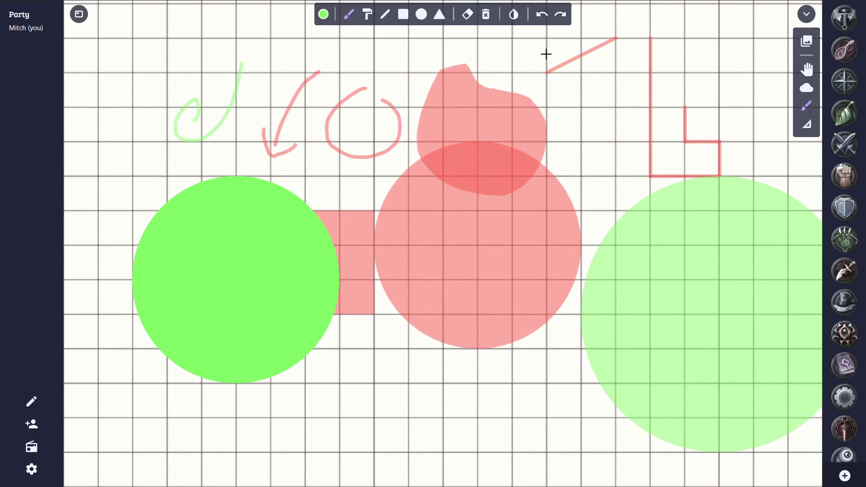
pyautogui.hotkey('ctrl', 'shift', 'z')
pyautogui.hotkey('ctrl', 'shift', 'z')
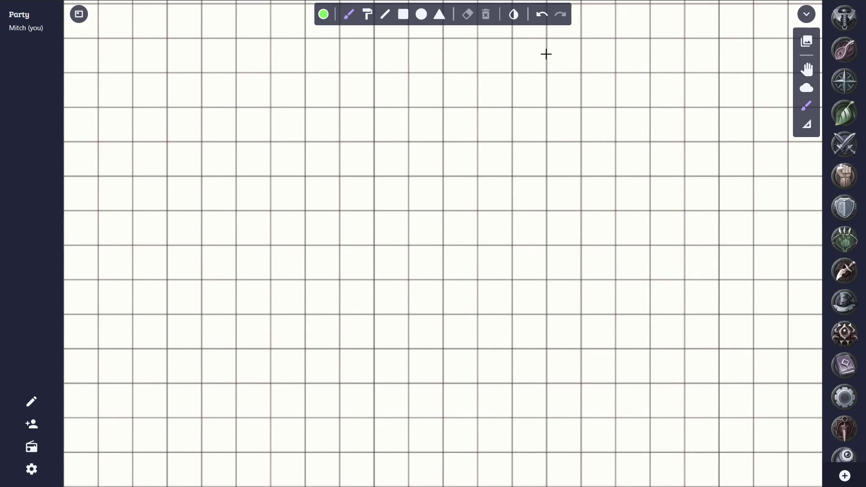